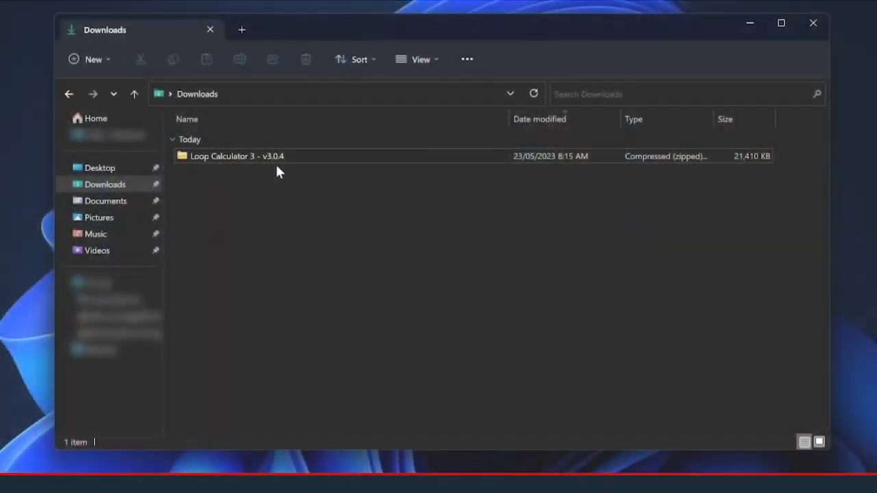
- Extract the Loop Calculator 3 - v3.0.4 archive to the default destination in Downloads
right_click(269, 156)
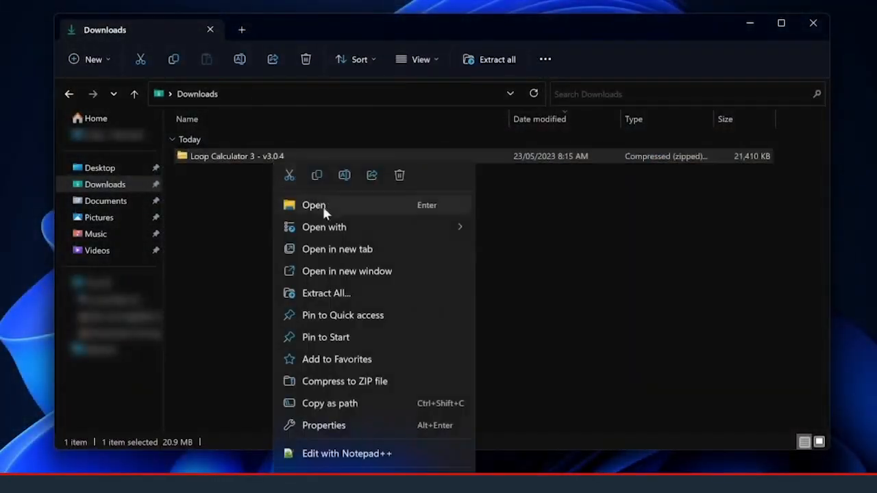
left_click(326, 293)
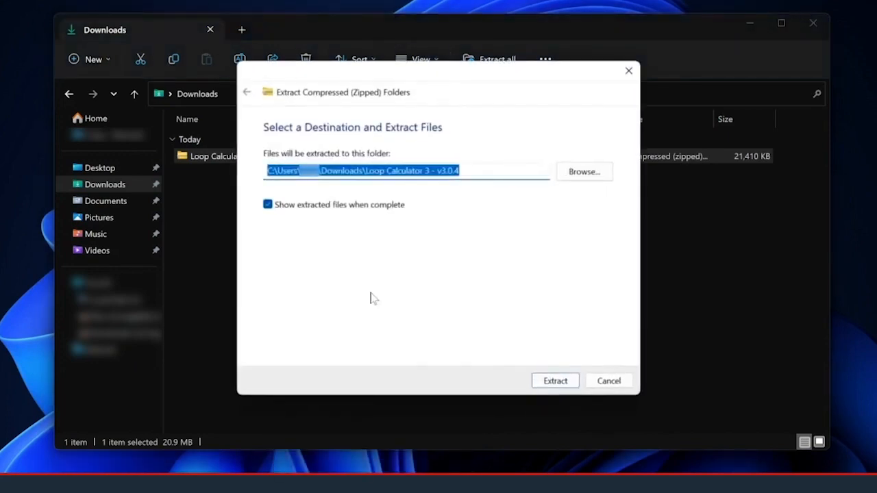
left_click(556, 381)
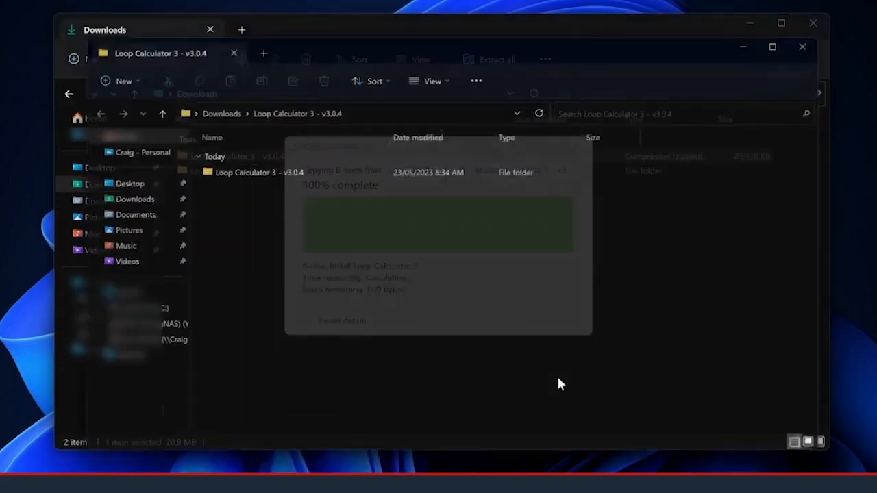
- Launch Install Loop Calculator 3 from the extracted folder, allowing it to run despite the SmartScreen block
double_click(278, 170)
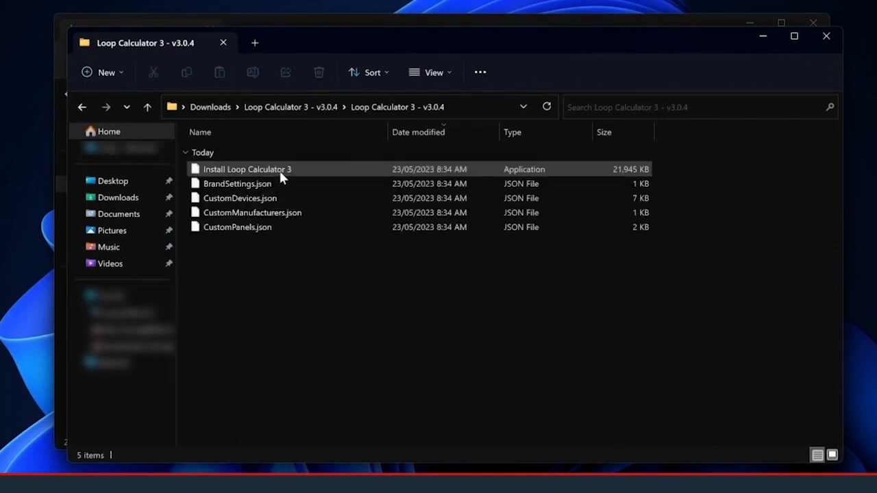
double_click(280, 171)
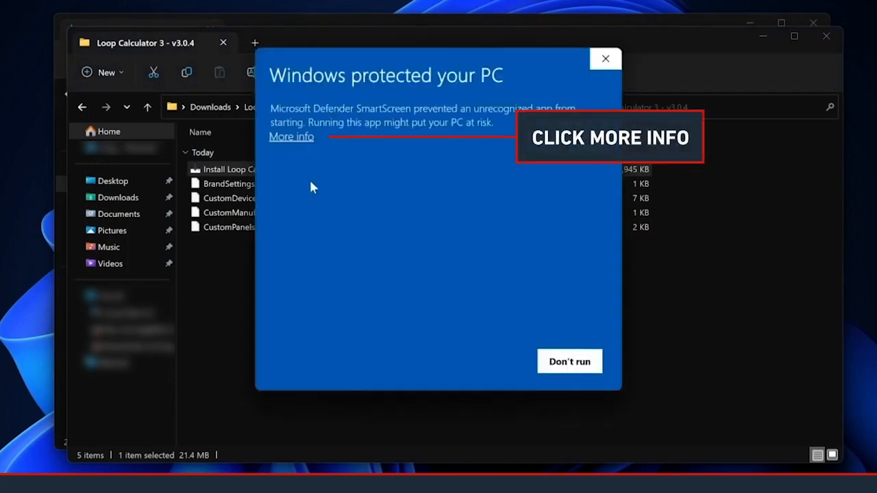
left_click(298, 137)
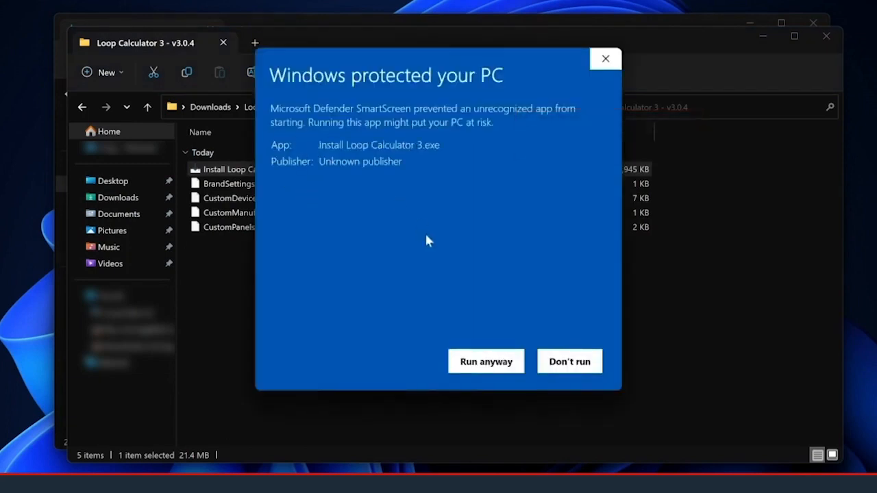
left_click(484, 361)
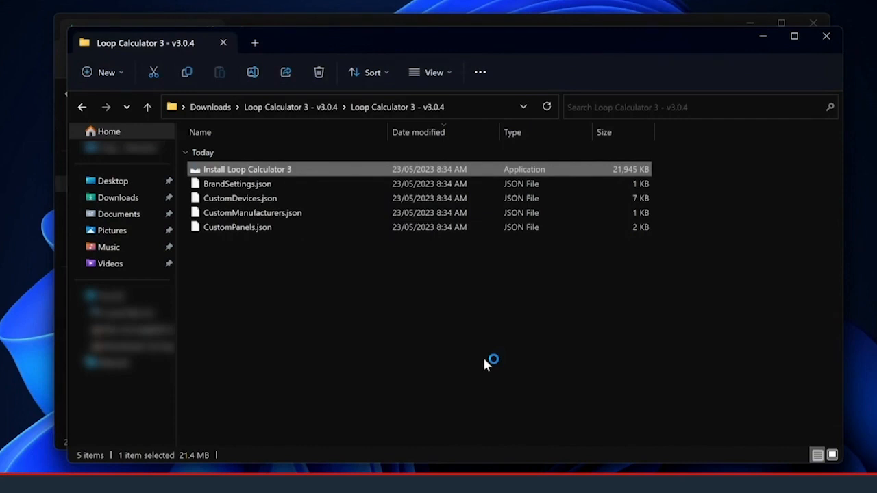
- Choose English as the setup language and read through the Loop Calculator 3 licence agreement
left_click(488, 235)
left_click(488, 236)
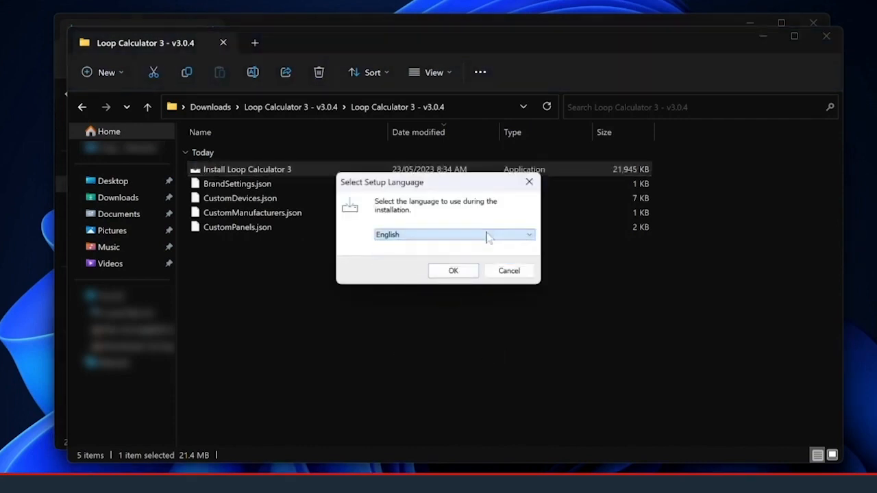
left_click(452, 271)
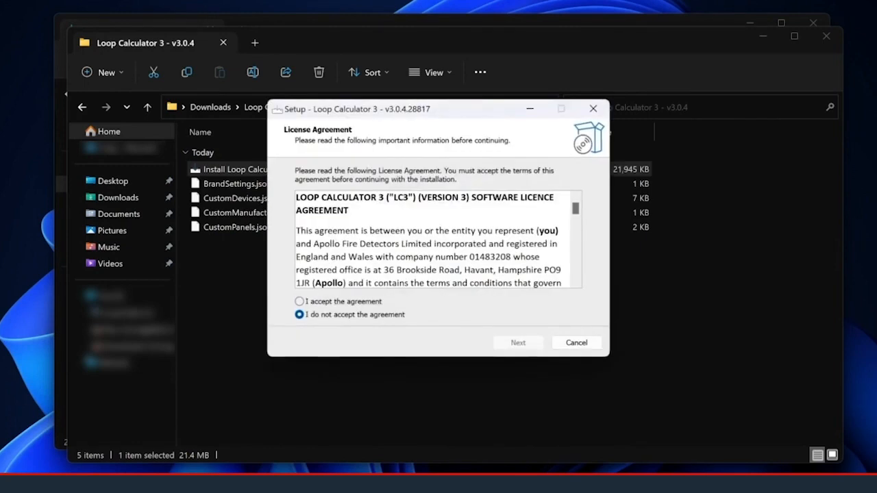
scroll(438, 240, "down", 15)
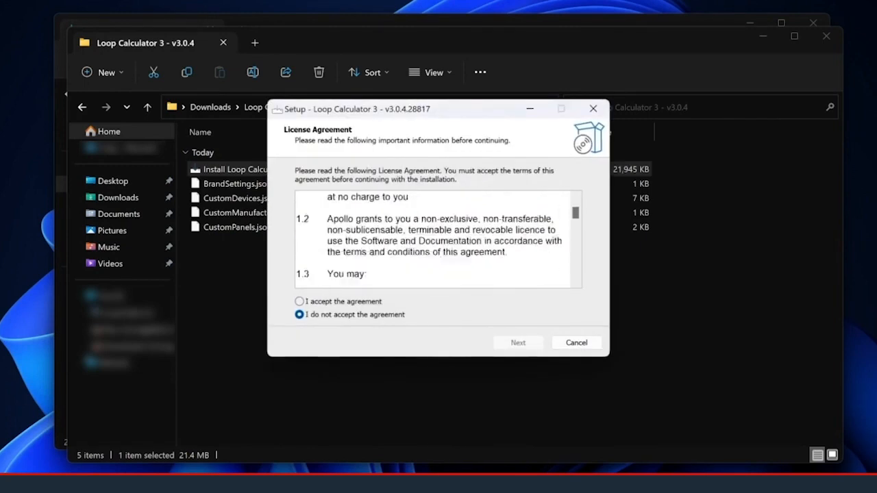
scroll(439, 239, "down", 20)
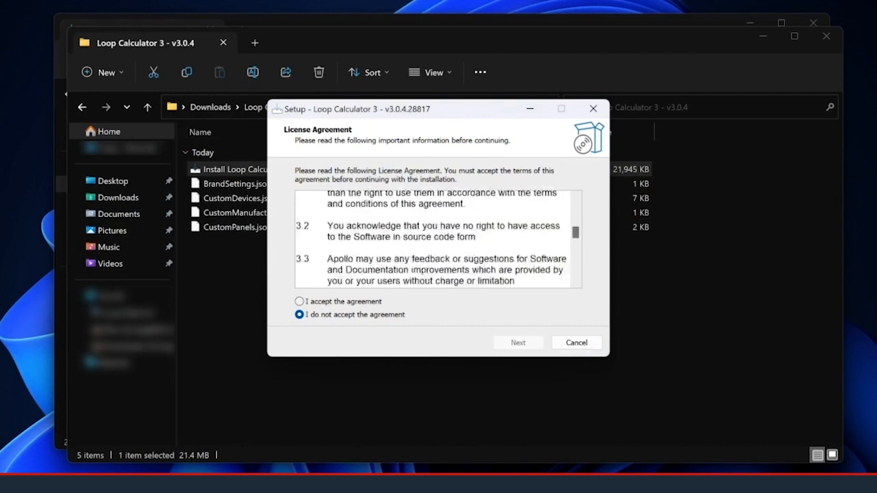
scroll(439, 240, "down", 20)
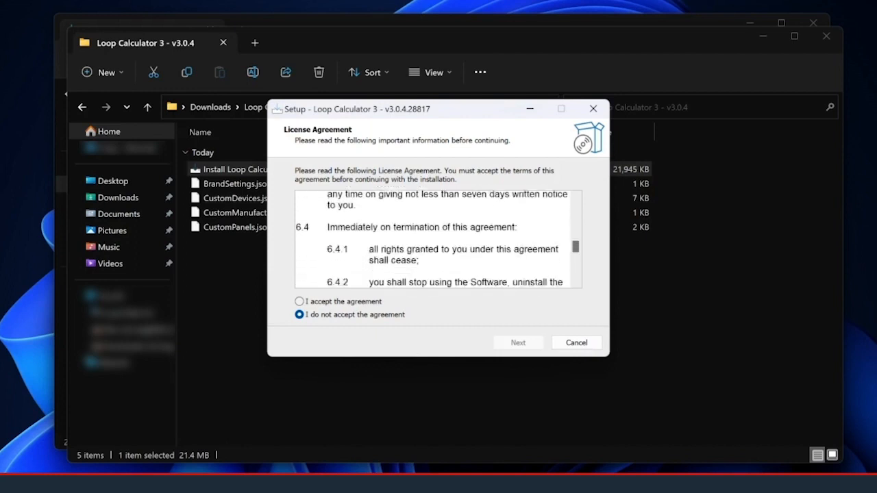
scroll(438, 239, "down", 20)
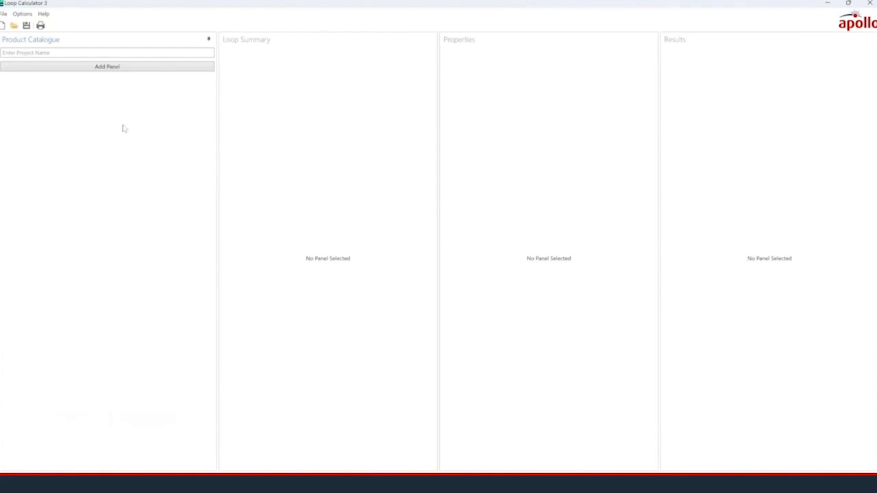
- Add an Advanced Electronics Ltd. MX 5400 panel to the project
left_click(127, 69)
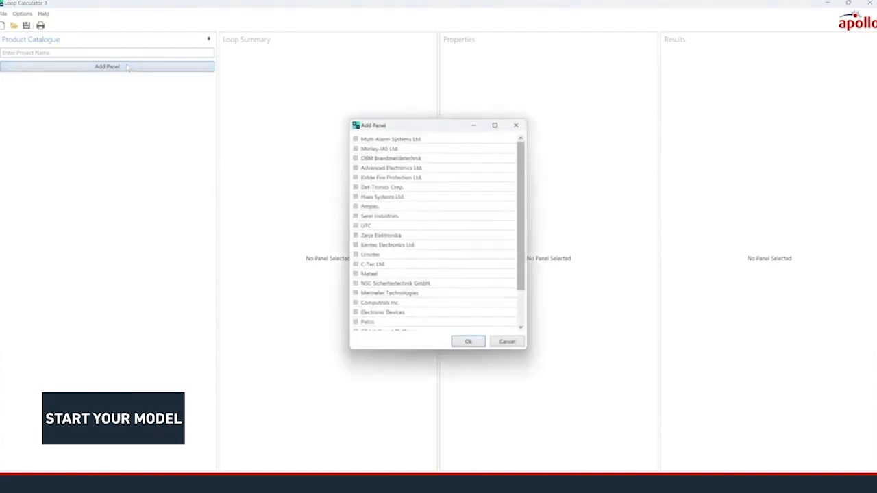
left_click(355, 148)
left_click(355, 216)
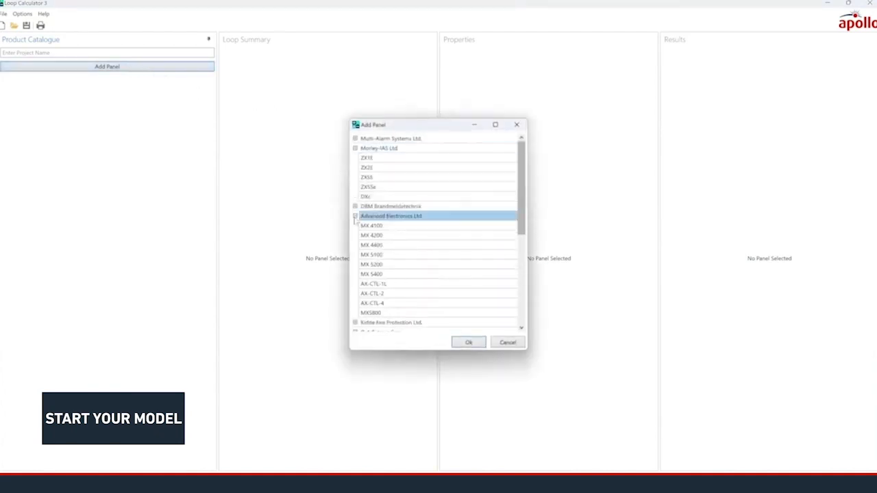
left_click(402, 276)
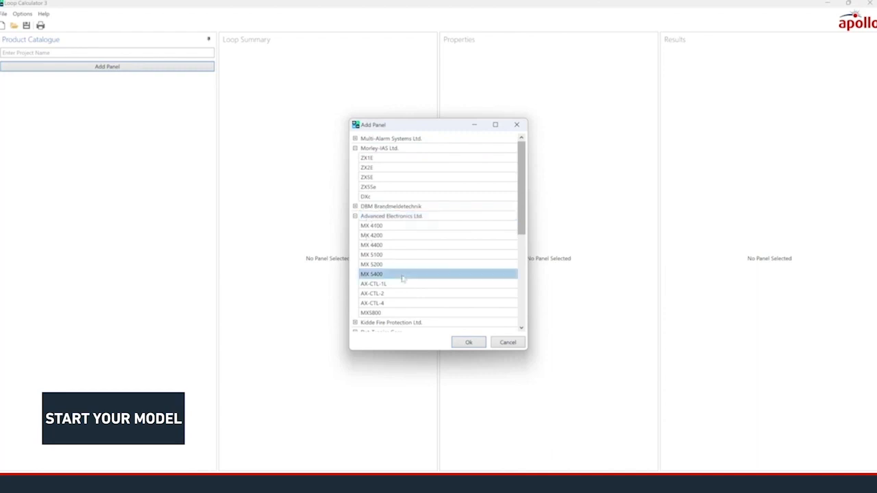
left_click(481, 346)
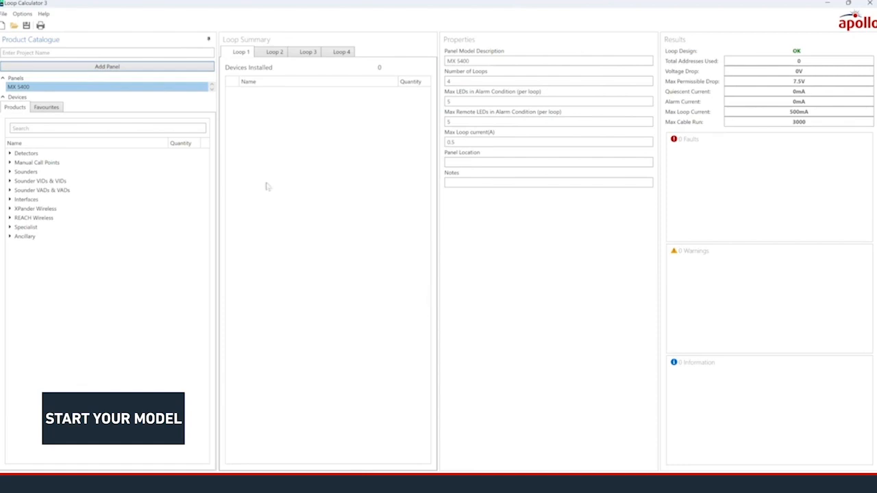
- Add a second panel to the project, the Advanced Electronics Ltd. MX 5200
left_click(143, 68)
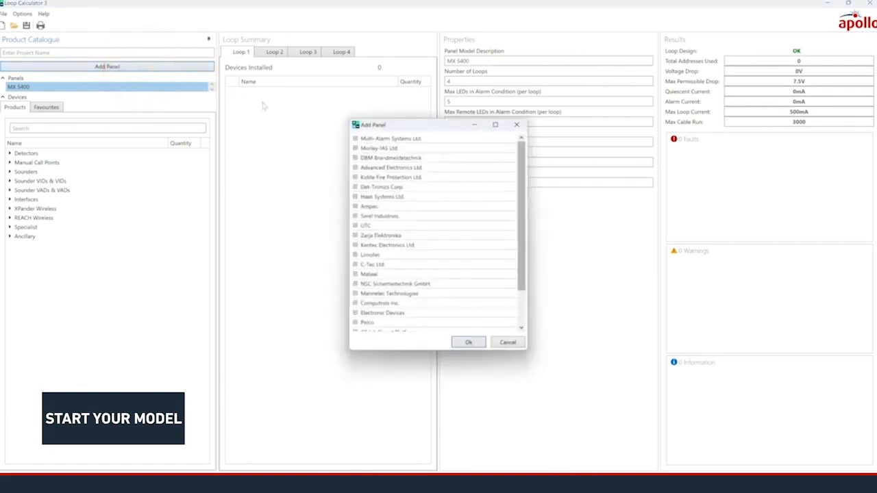
left_click(355, 168)
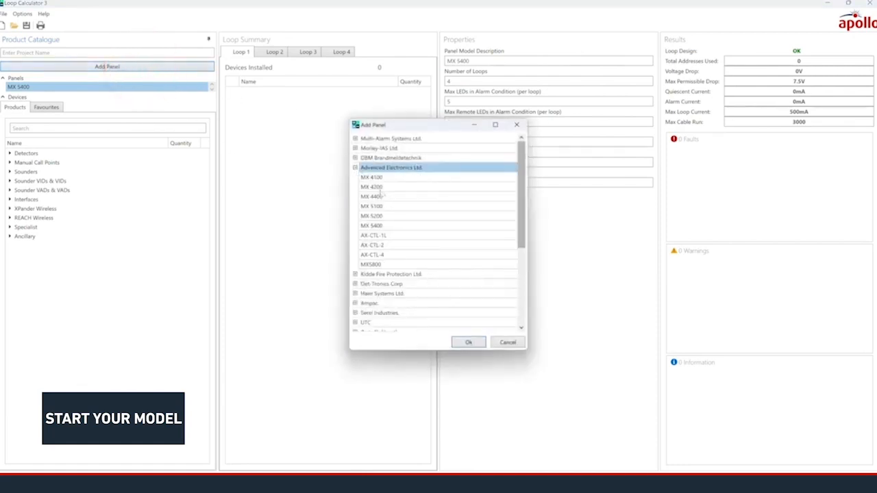
left_click(395, 216)
left_click(470, 342)
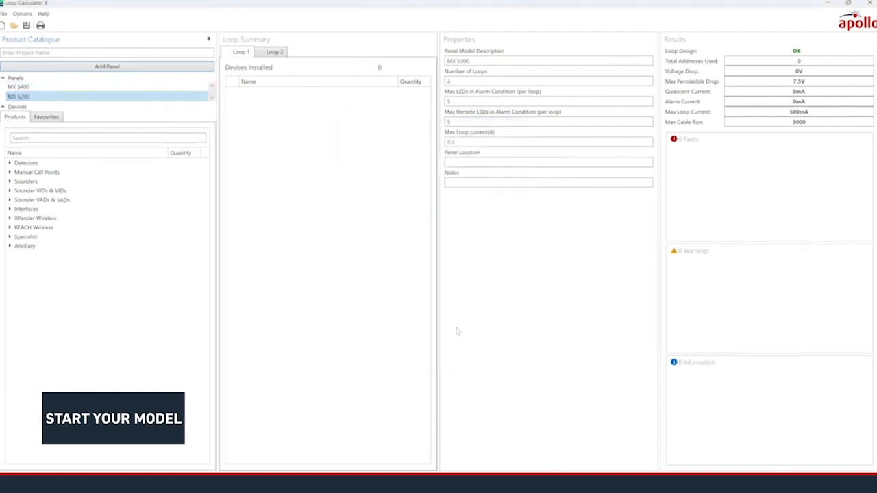
- Set the MX 5400 panel's cable size to 1.5 mm2 on Loop 1 and 2.5 mm2 on Loop 2
left_click(58, 89)
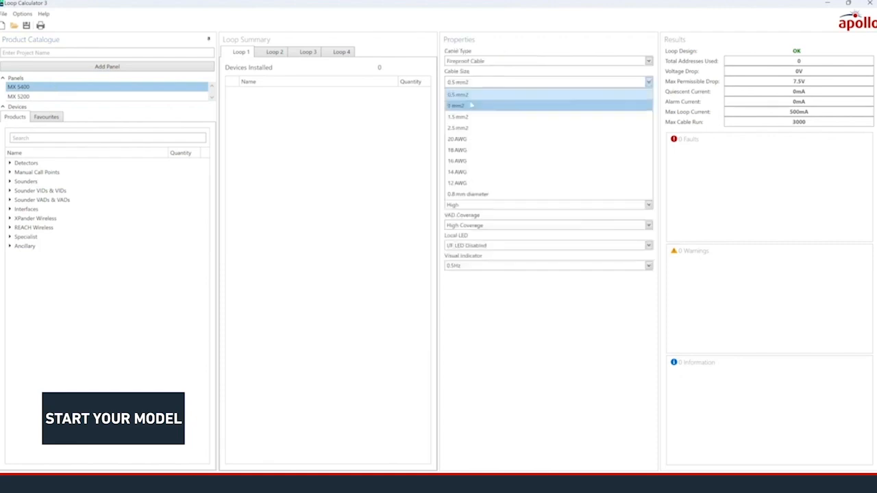
left_click(473, 122)
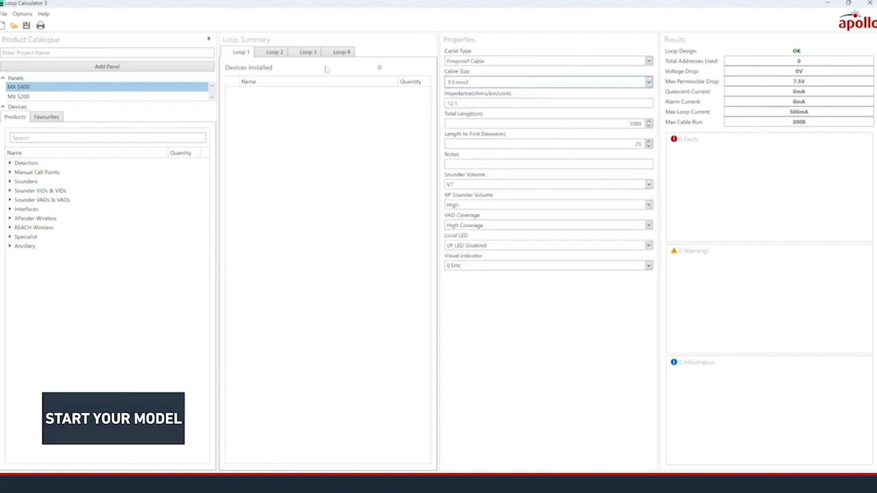
left_click(274, 53)
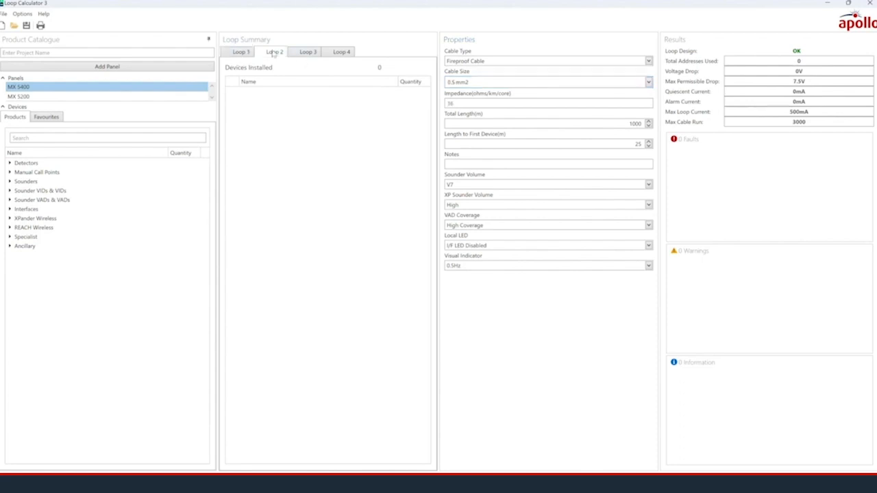
left_click(476, 82)
left_click(475, 129)
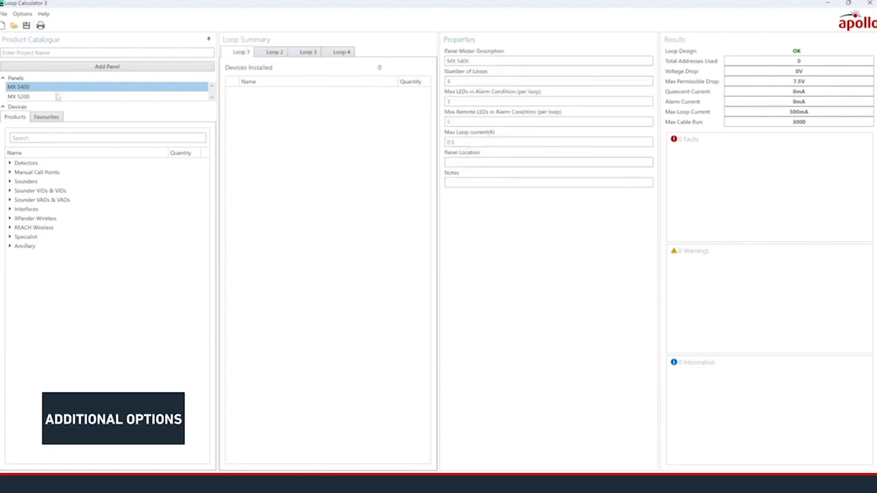
- Switch between the two panels, return to the MX 5400, and set Loop 1's cable size to 1.5 mm2
left_click(57, 95)
left_click(56, 89)
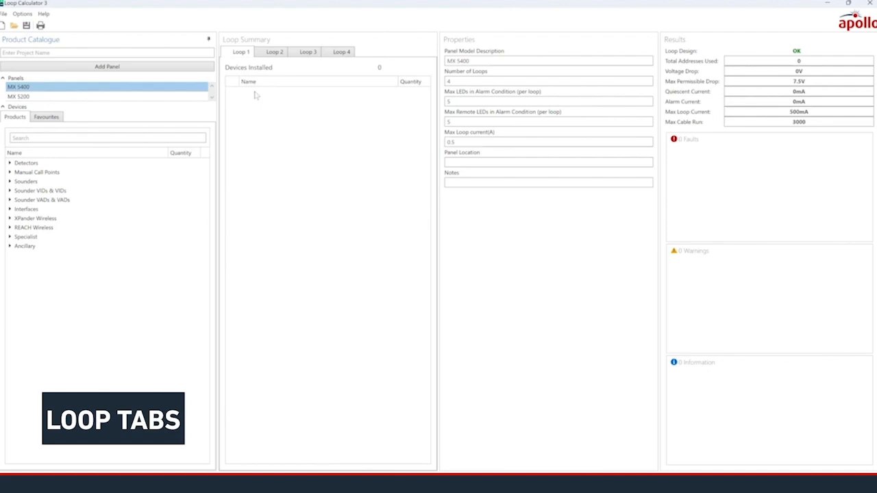
left_click(255, 56)
left_click(471, 83)
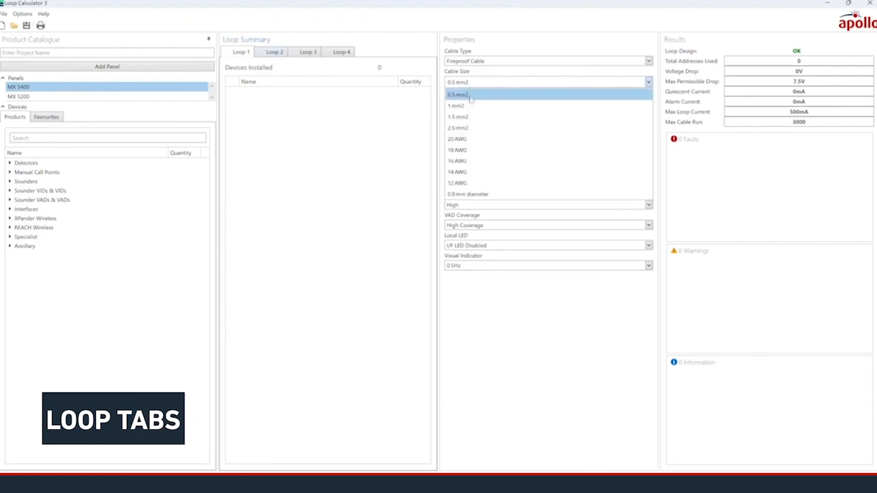
left_click(473, 117)
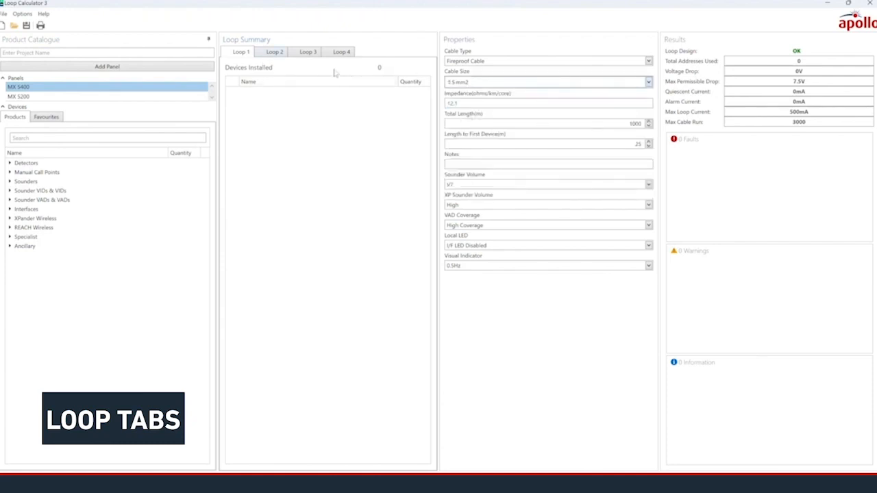
- Set the cable size of the MX 5400 panel's Loop 2 to 2.5 mm2
left_click(274, 53)
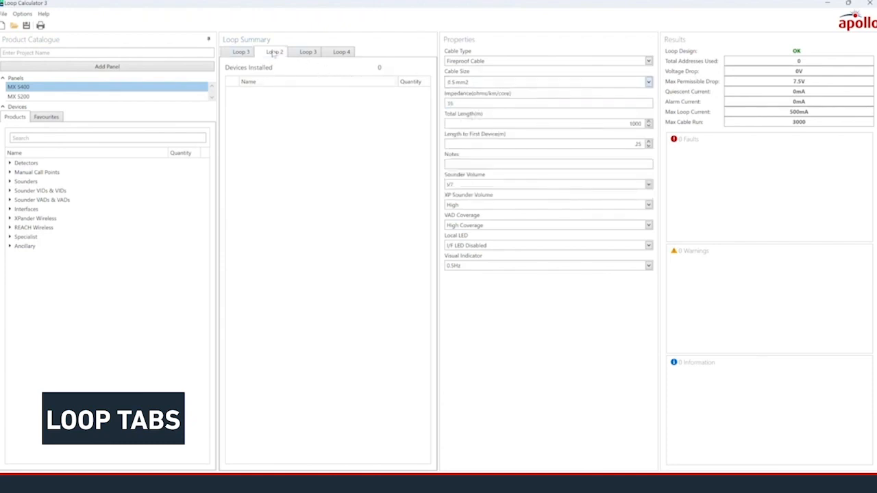
left_click(476, 82)
left_click(474, 129)
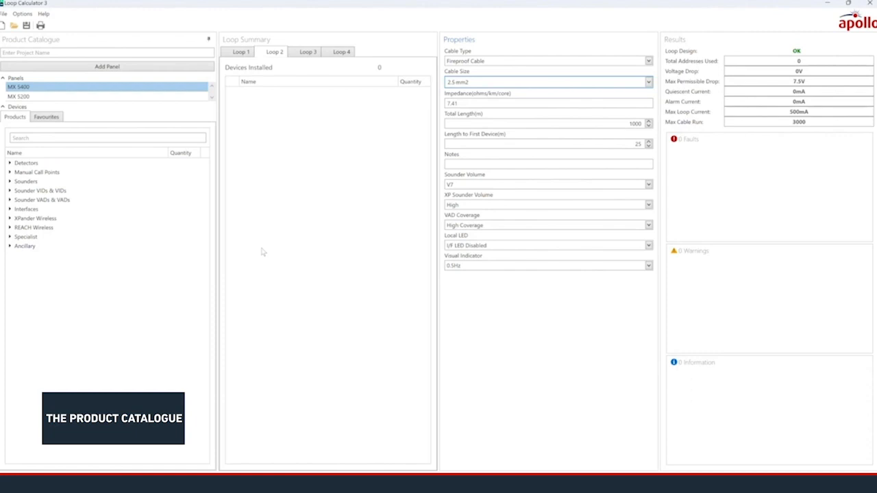
- Search the product catalogue for "optical" and add three Soteria Optical Smoke Detectors (SA5100-600) to Loop 2
left_click(10, 163)
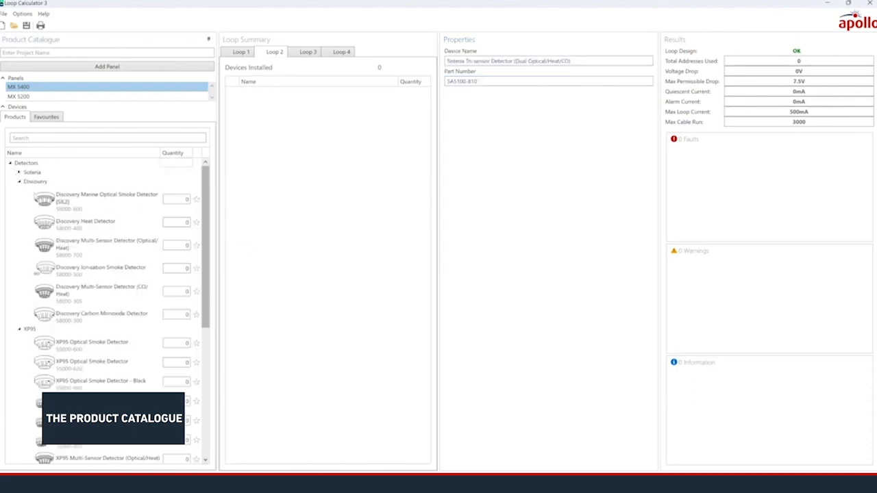
left_click(12, 138)
type("optical")
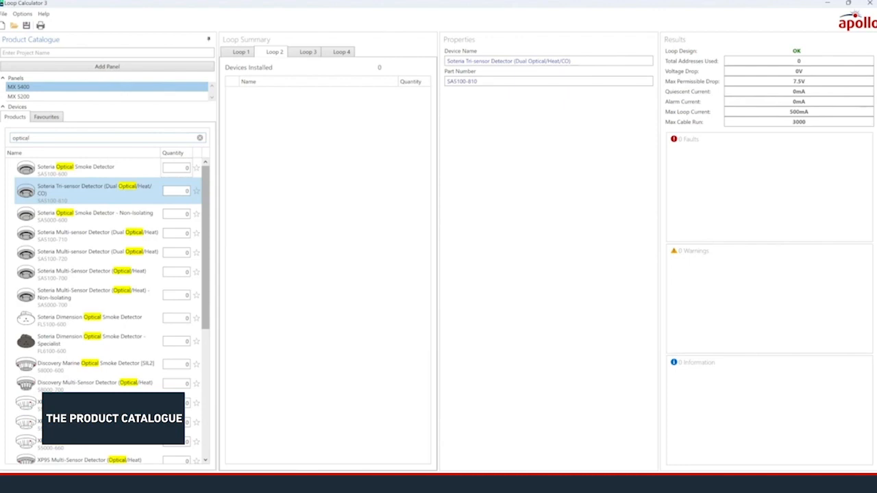
left_click(146, 176)
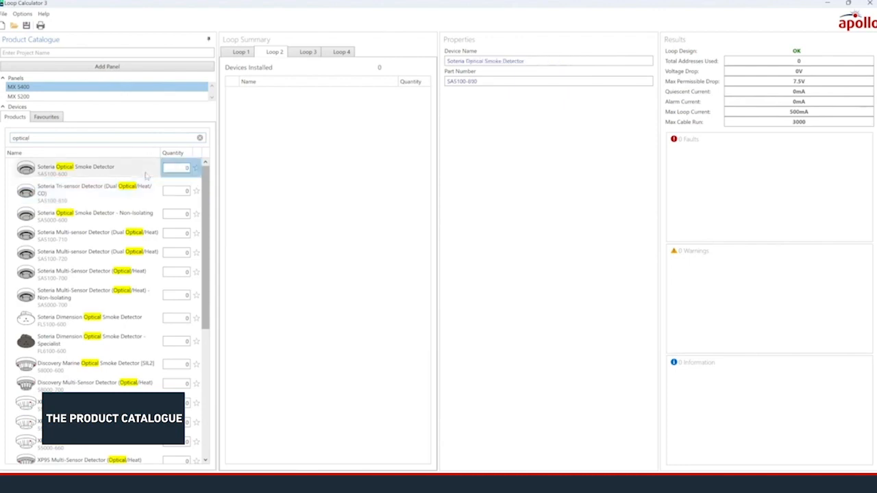
left_click(186, 168)
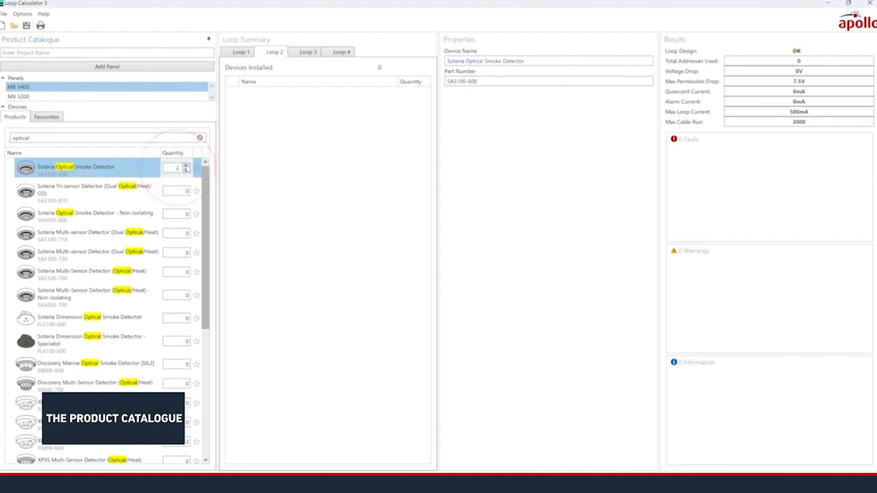
left_click(250, 174)
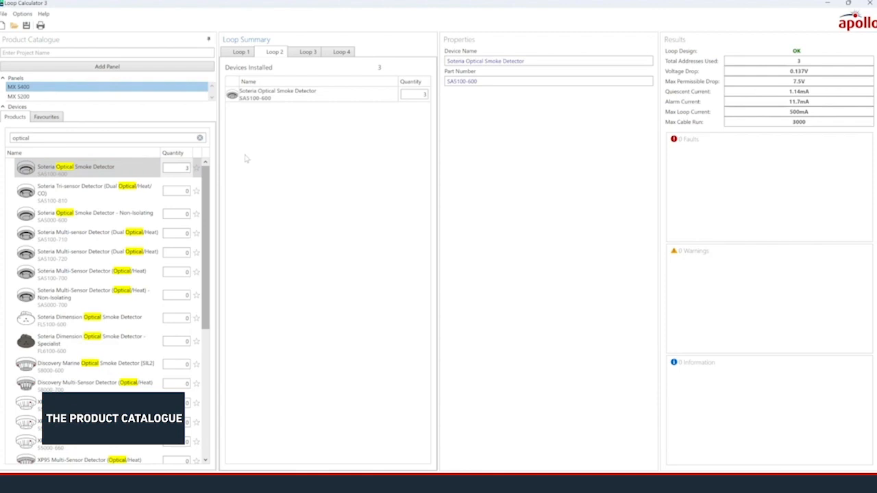
- Add three Soteria Tri-sensor Detectors (Dual Optical/Heat/CO, SA5100-810) to Loop 1 of the MX 5400 panel
left_click(241, 52)
left_click(185, 190)
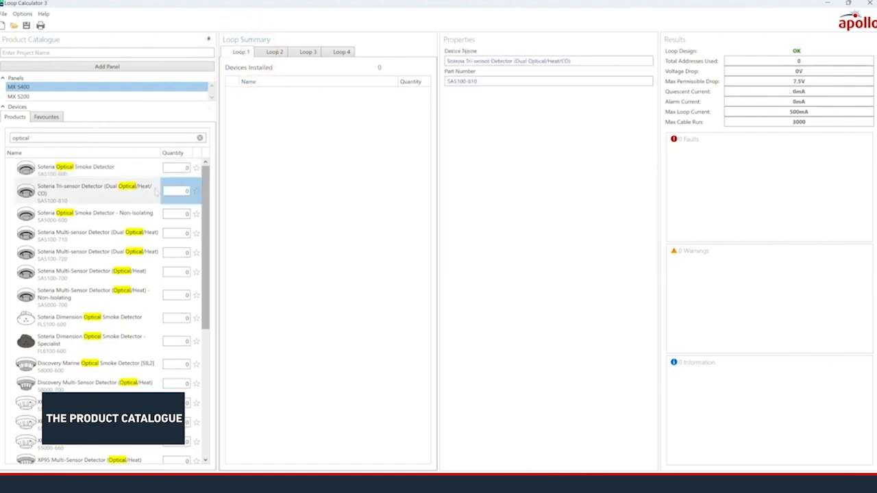
left_click(284, 188)
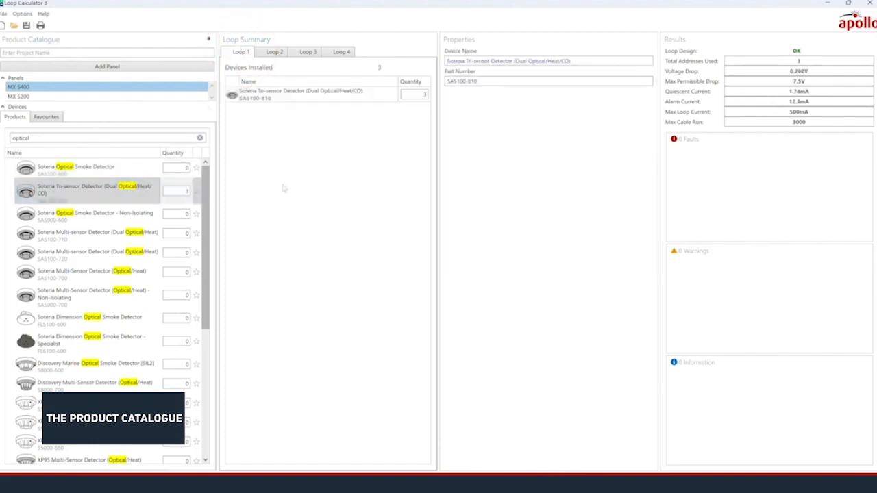
- Switch to the MX 5200 panel and add two Soteria Multi-sensor Detectors (Dual Optical/Heat, SA5100-710) to its Loop 1
left_click(93, 98)
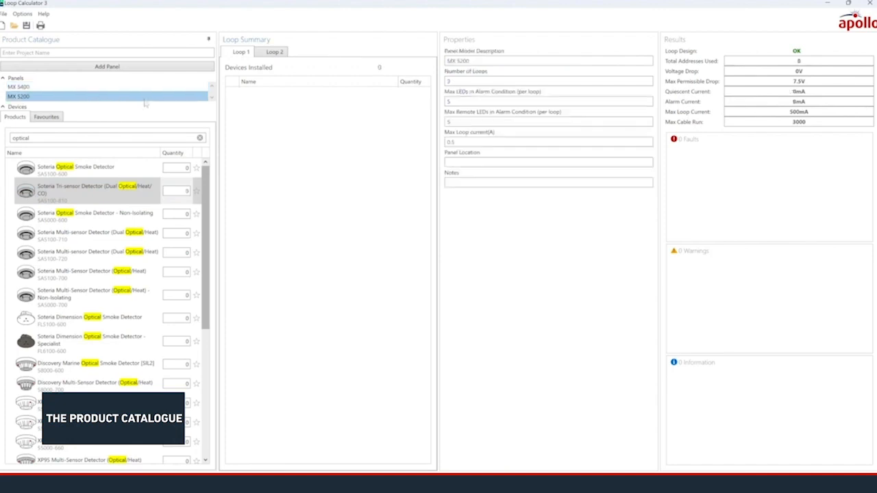
left_click(140, 218)
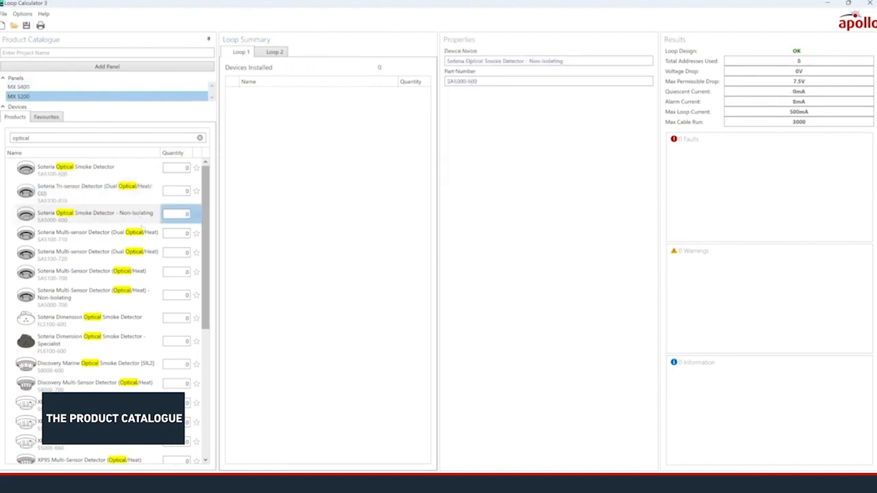
left_click(146, 235)
left_click(179, 234)
left_click(185, 233)
left_click(185, 233)
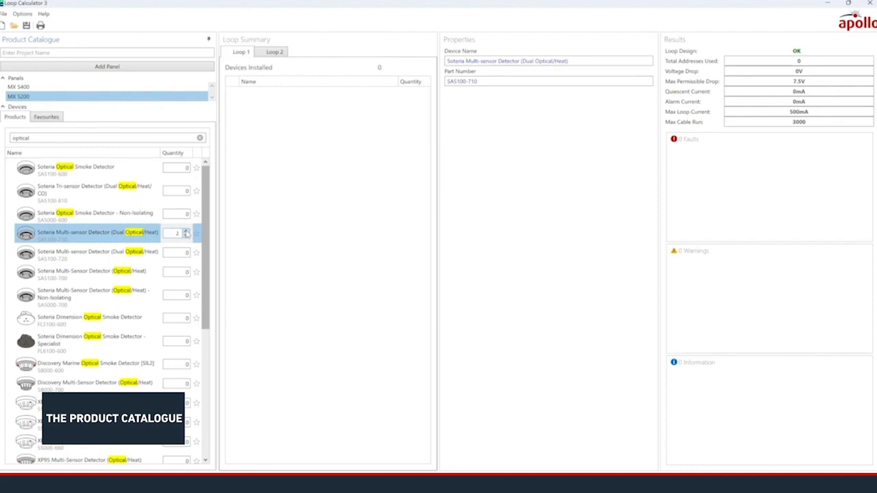
left_click(257, 227)
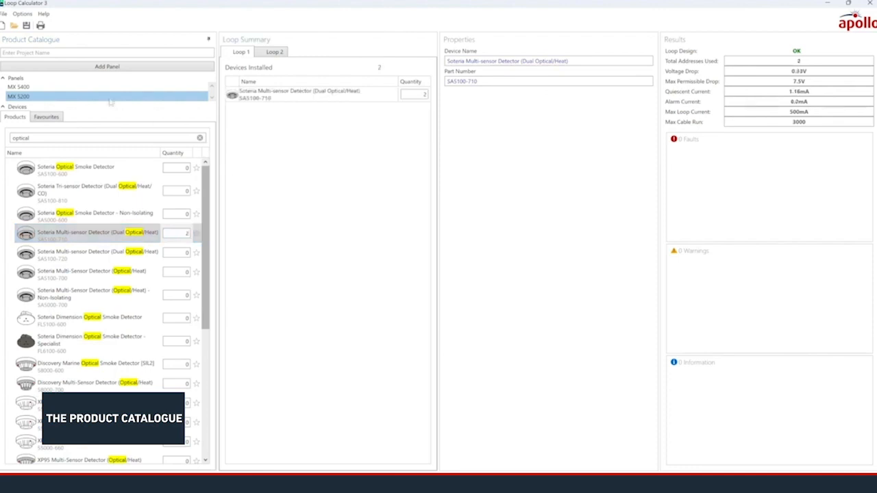
- Alternate between the MX 5400 and MX 5200 panels to compare their devices, ending on the MX 5400
left_click(96, 89)
left_click(94, 97)
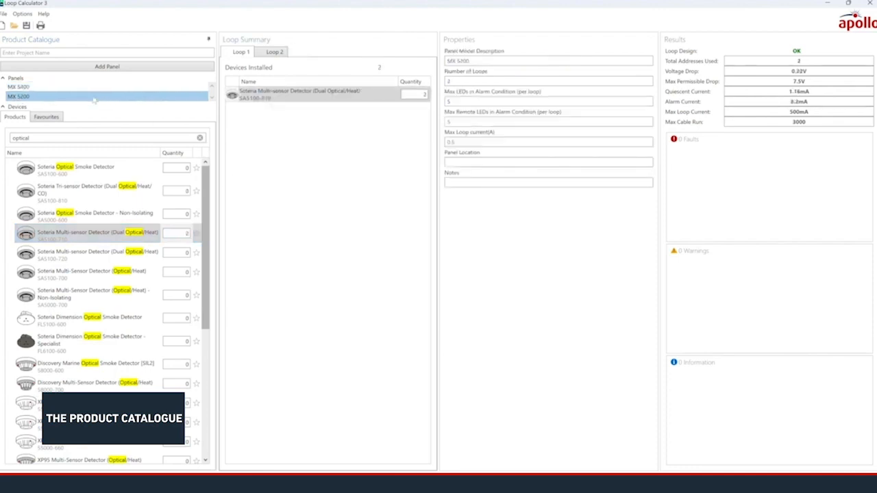
left_click(94, 89)
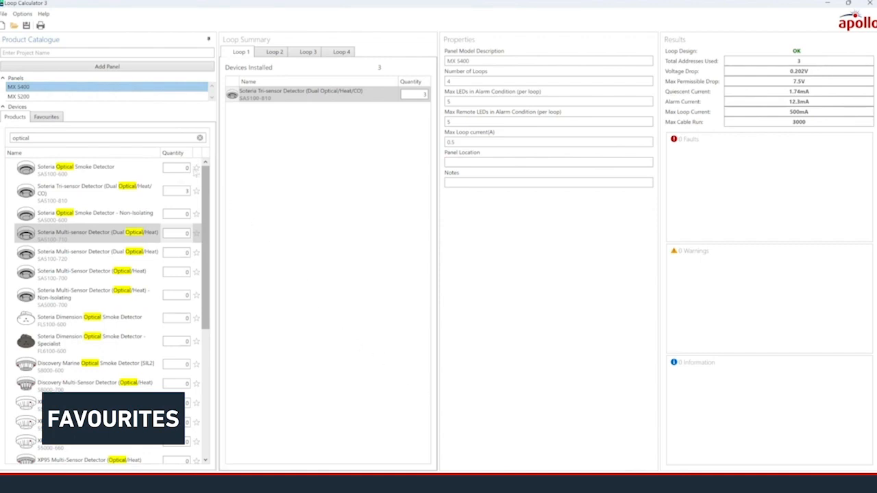
left_click(196, 169)
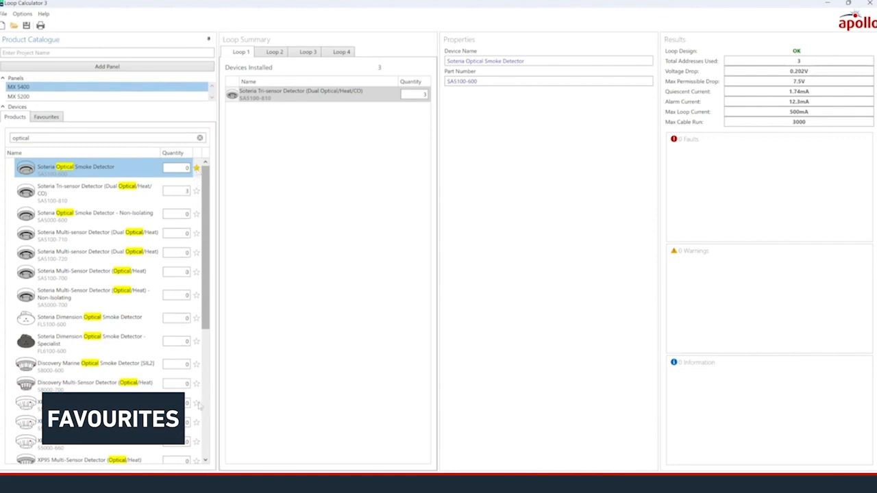
left_click(197, 404)
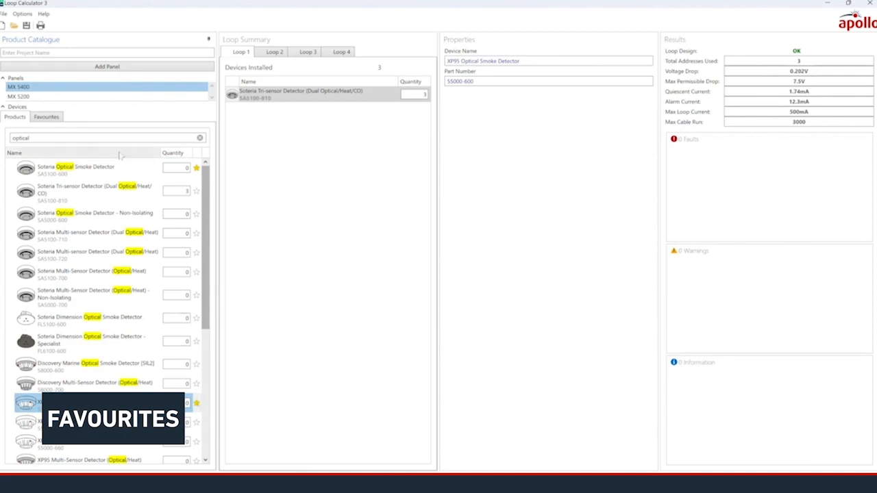
left_click(44, 117)
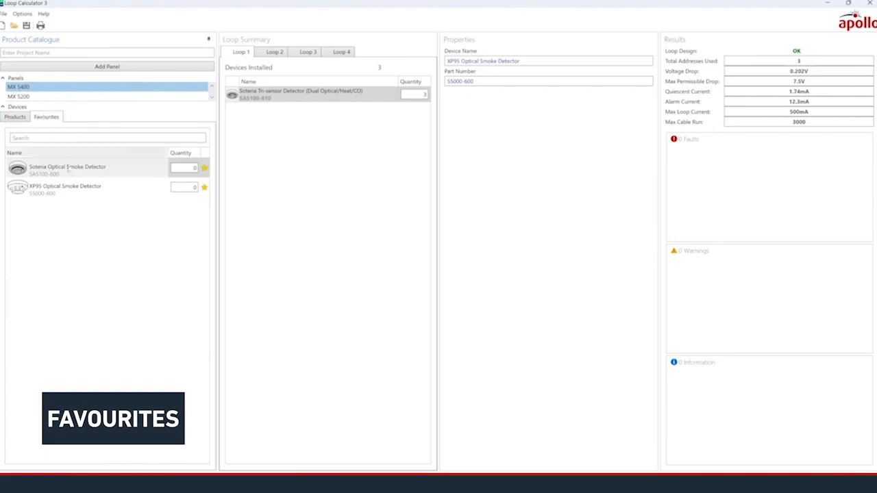
mouse_move(72, 171)
left_mouse_down()
mouse_move(76, 201)
mouse_move(77, 168)
left_mouse_up()
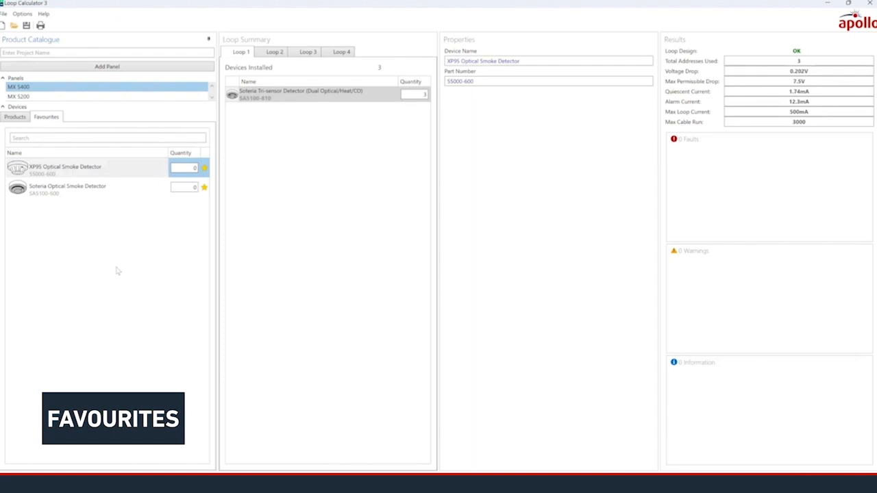
- From the Soteria Open Area Sounder VADs, add 10 red-body, white-flash sounder VADs (SA5500-550) to Loop 1
left_click(15, 117)
left_click(10, 200)
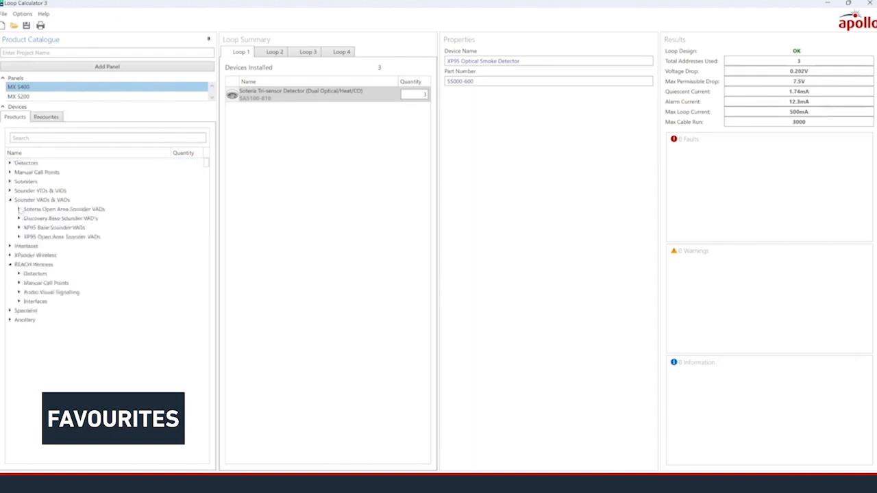
left_click(18, 209)
left_click(176, 226)
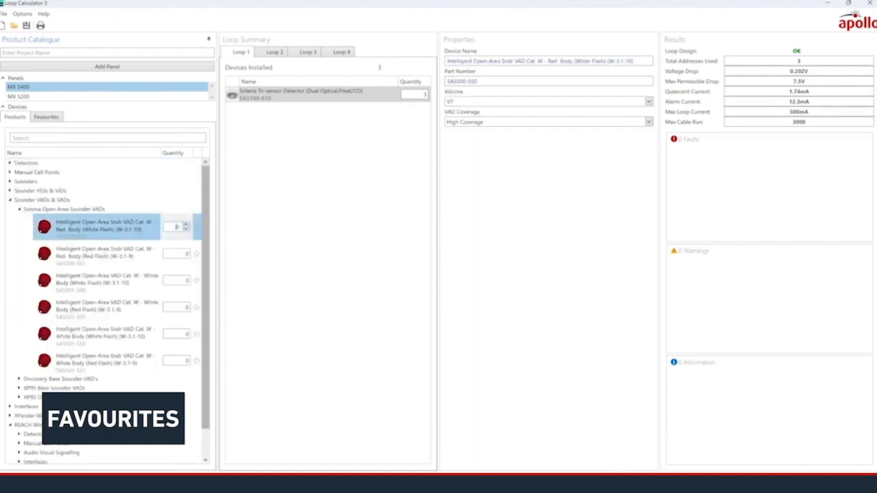
type("10")
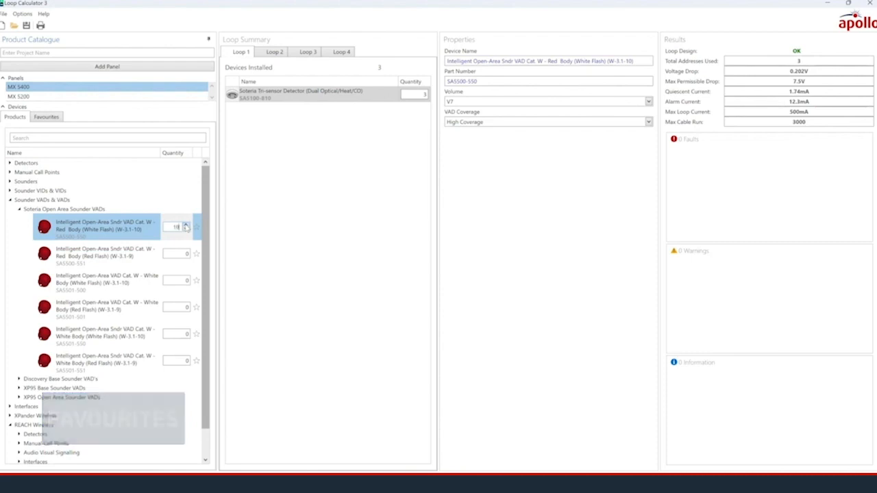
- Add six Intelligent Open-Area VADs with white body and red flash (SA5501-501) to Loop 1
left_click(177, 307)
left_click(185, 305)
left_click(185, 305)
left_click(185, 305)
left_click(185, 305)
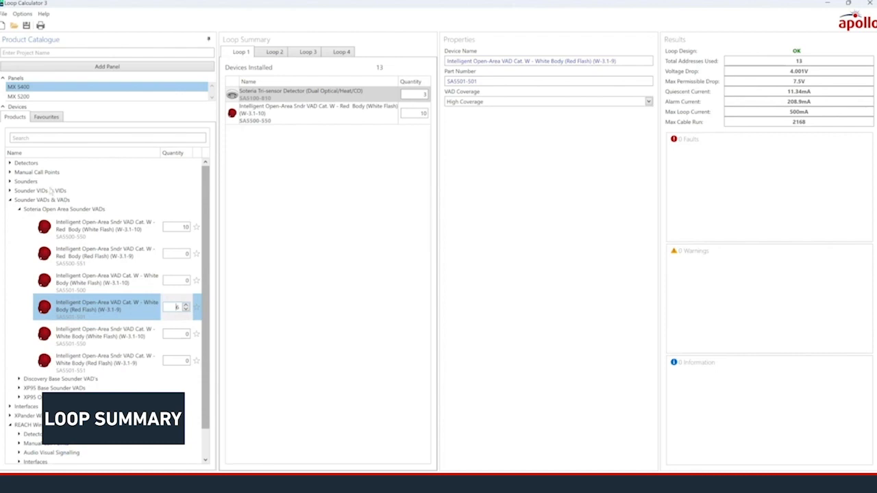
- Add seven Intelligent Manual Call Points (SA5900-908) and five of the Outdoor version (SA5900-951) to Loop 1
left_click(11, 172)
left_click(18, 181)
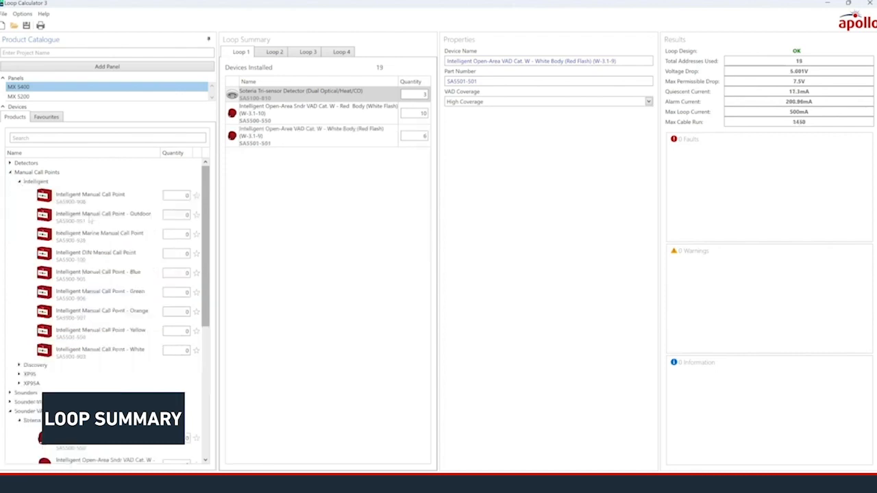
left_click(108, 198)
left_click(172, 196)
left_click(186, 193)
left_click(186, 193)
left_click(185, 193)
left_click(185, 193)
left_click(185, 213)
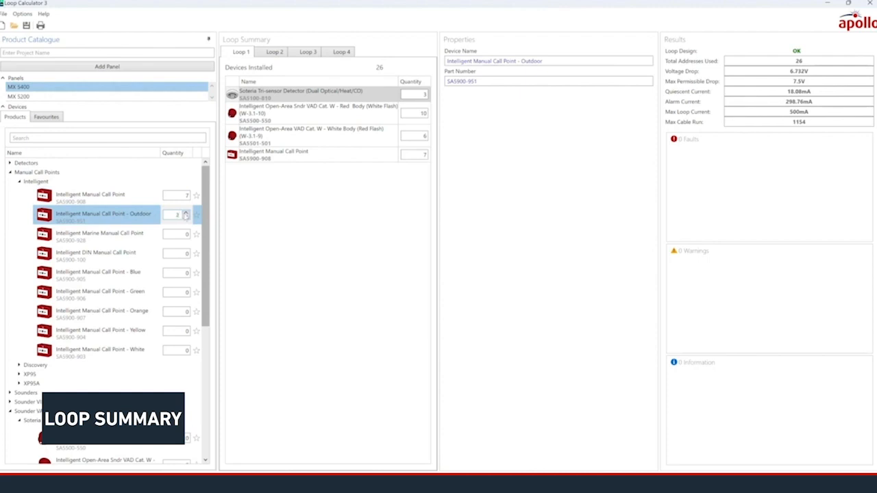
- Browse the detector products and add five XP95 Optical Smoke Detectors - Black (55000-660) to Loop 1
left_click(34, 164)
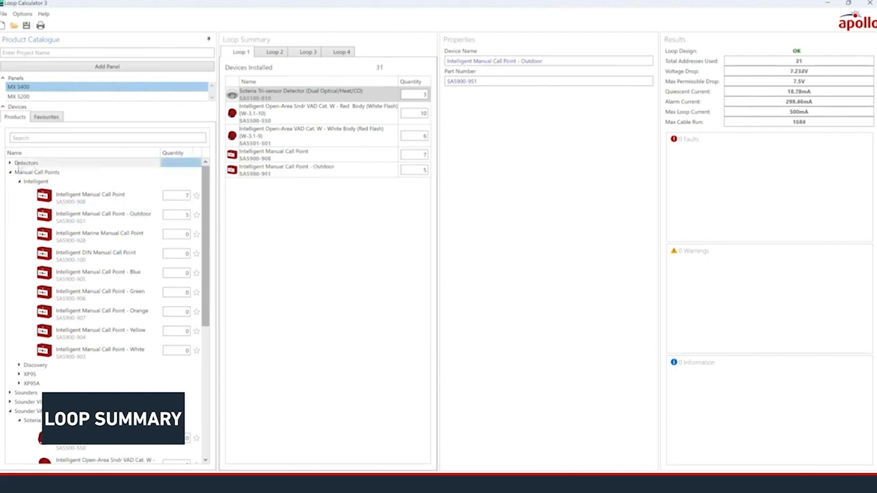
left_click(10, 163)
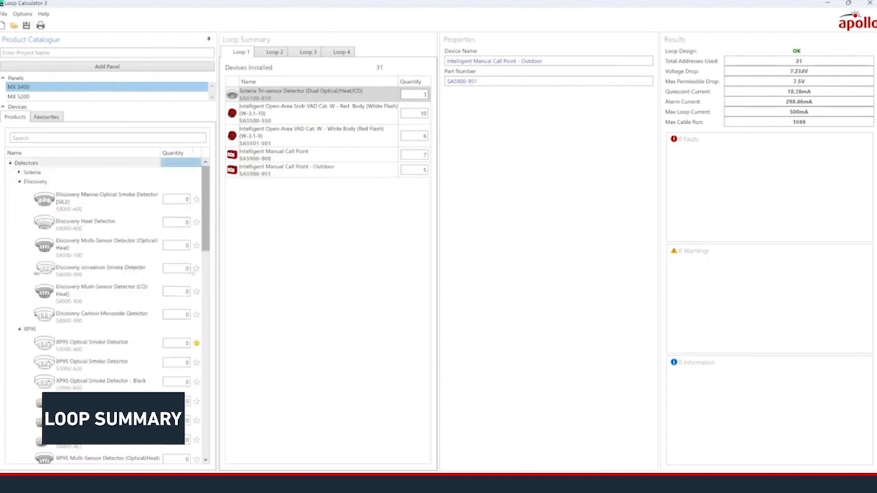
left_click(191, 268)
left_click(130, 317)
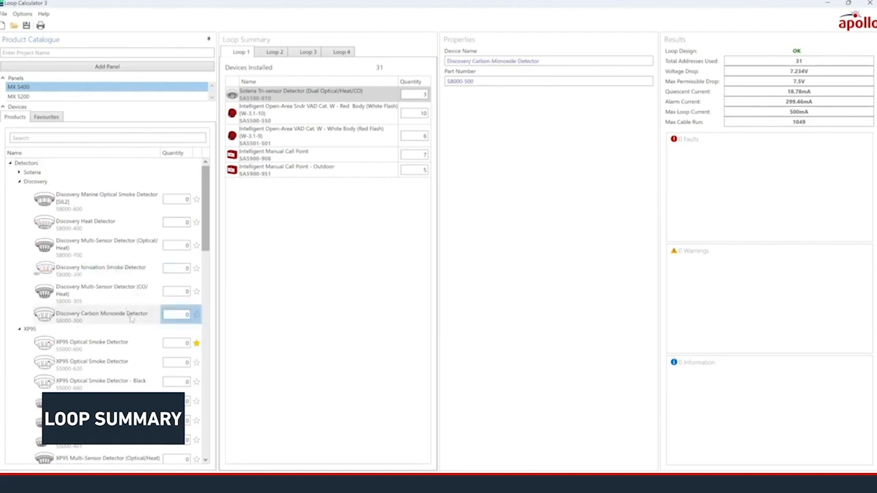
left_click(138, 342)
left_click(185, 343)
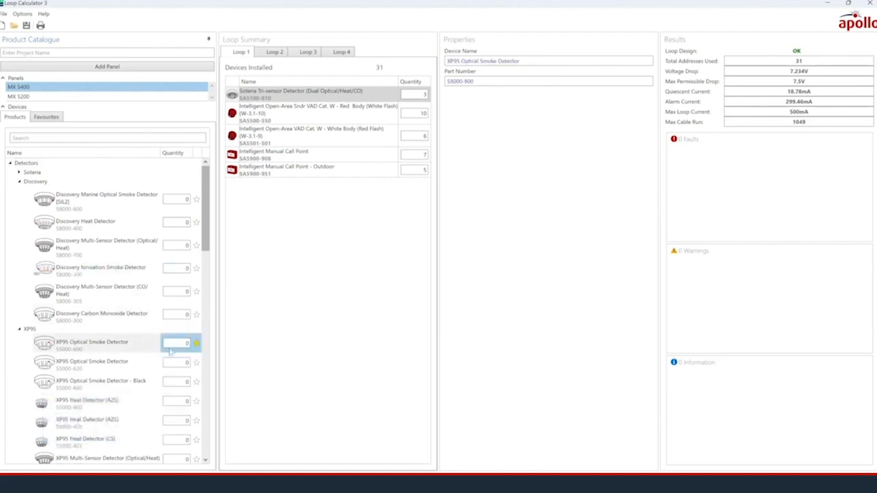
left_click(179, 382)
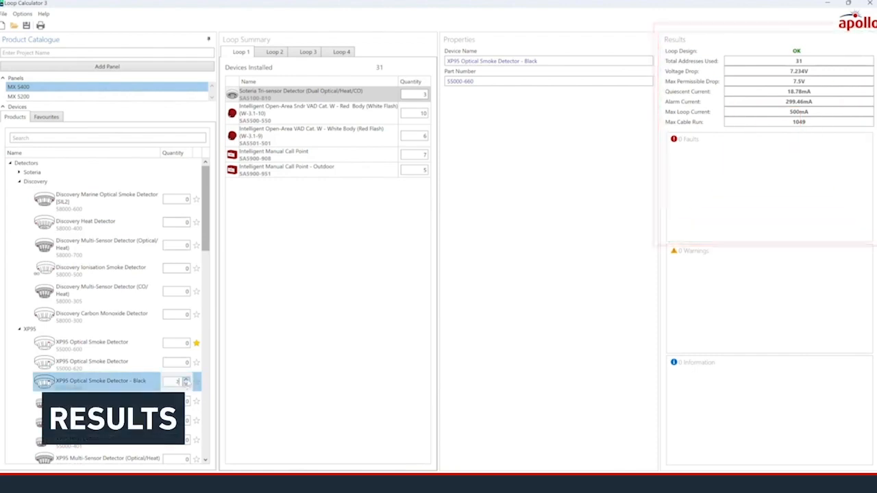
type("5")
left_click(282, 305)
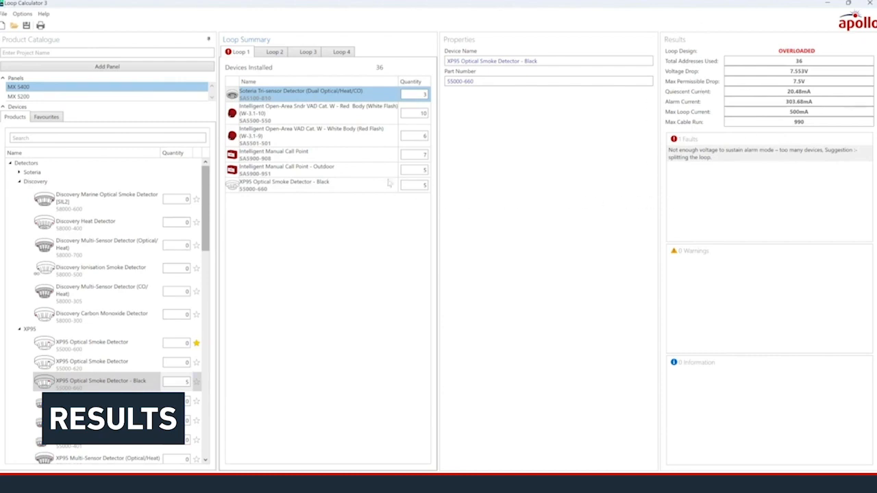
- Set the volume of Loop 1's red-body, white-flash sounder VADs (SA5500-550) to V5
left_click(380, 115)
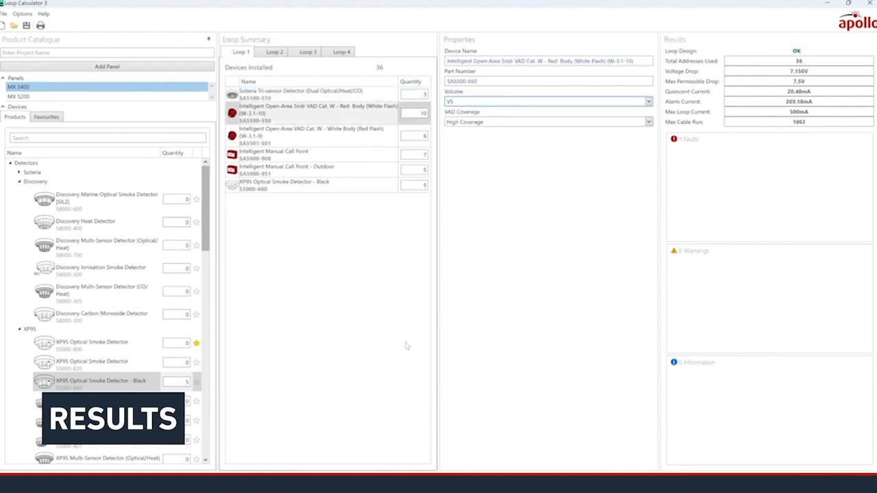
- Generate the Loop Configuration Report and review its entries for MX 5400 Loops 1 and 2 and MX 5200 Loop 1
left_click(40, 26)
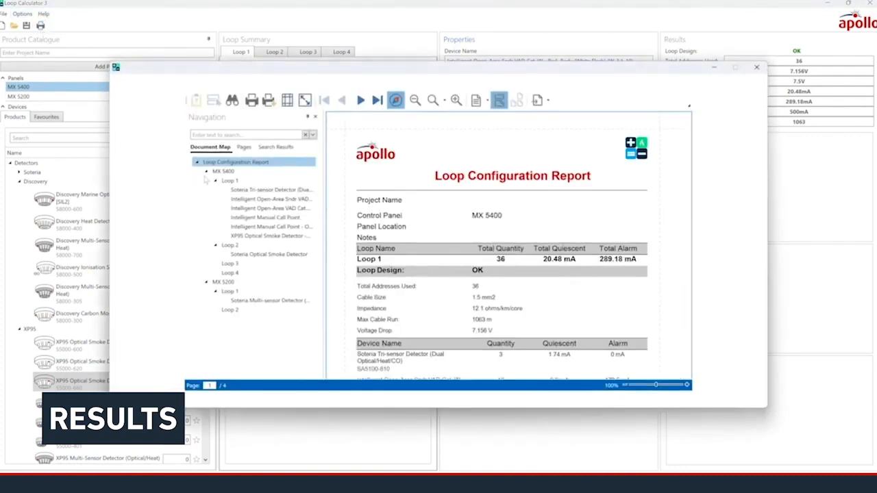
left_click(233, 181)
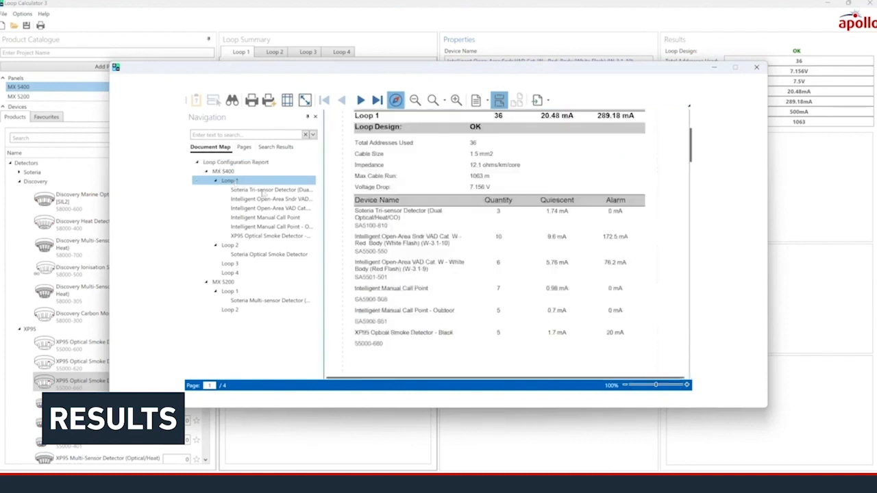
left_click(264, 192)
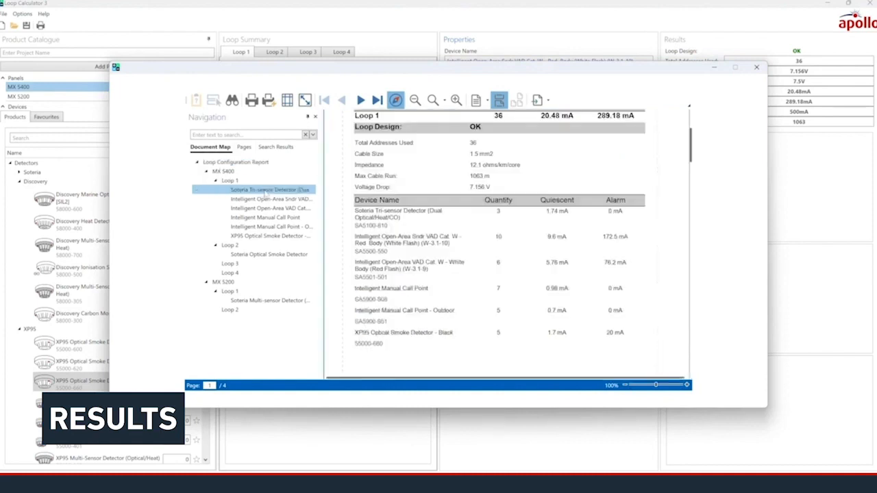
left_click(266, 255)
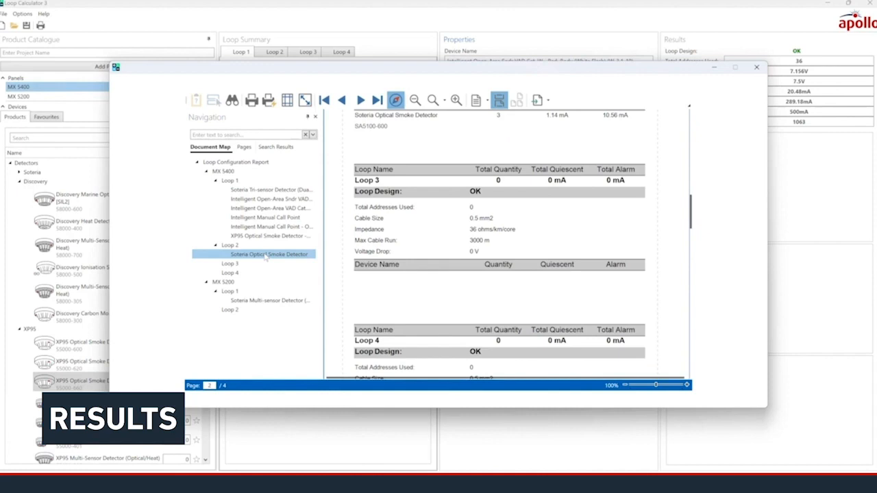
left_click(273, 301)
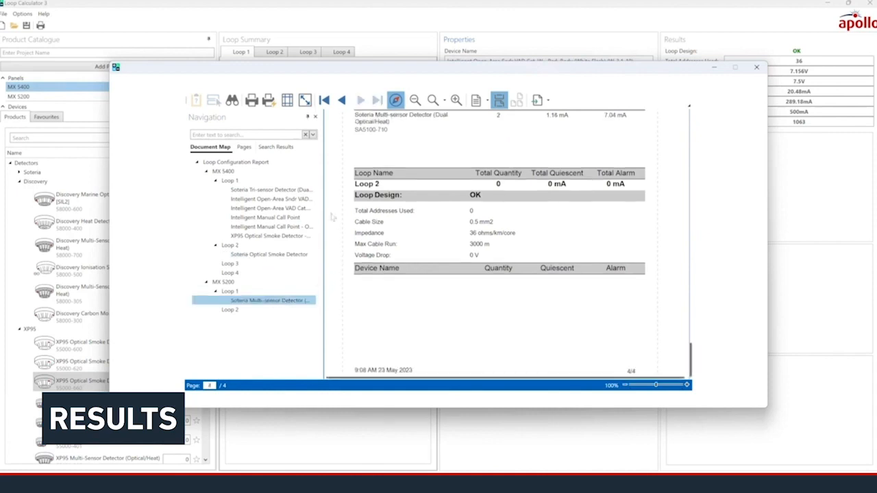
- Start printing the report and choose Microsoft Print to PDF as the printer
left_click(246, 102)
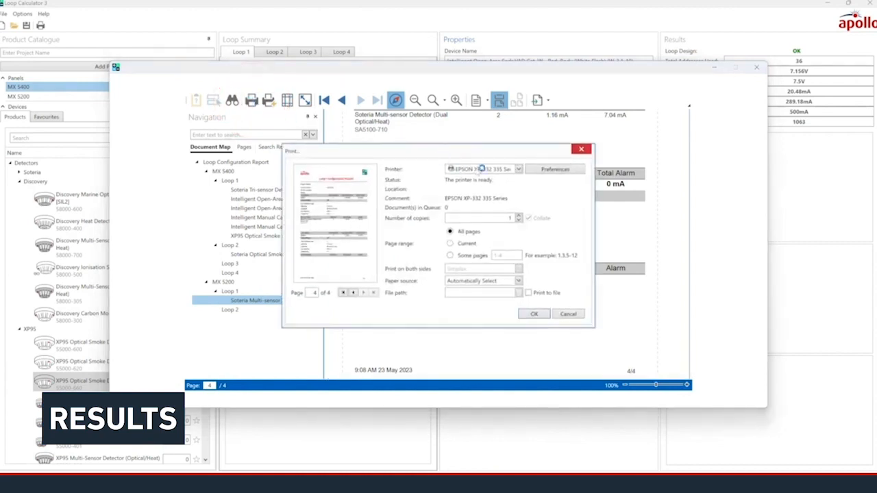
left_click(520, 169)
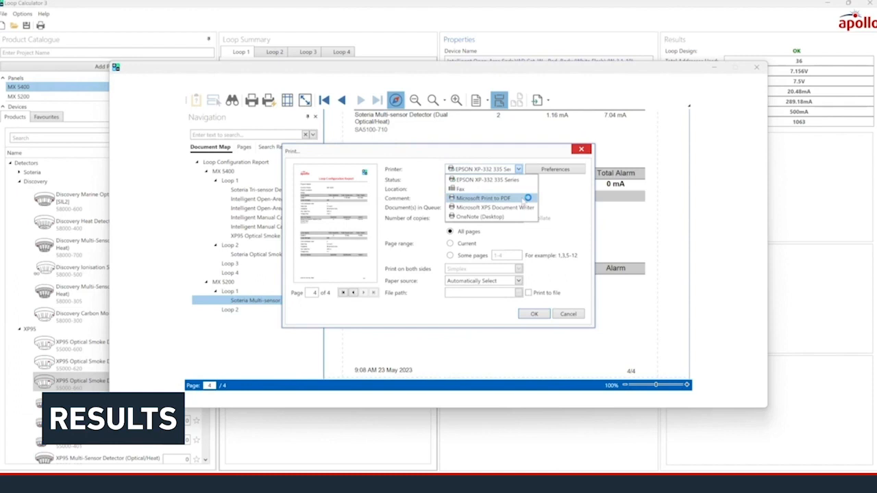
left_click(526, 198)
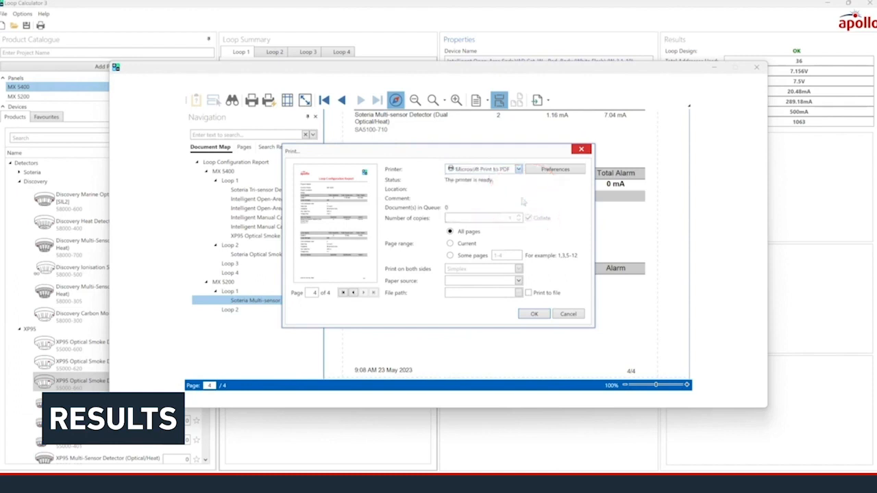